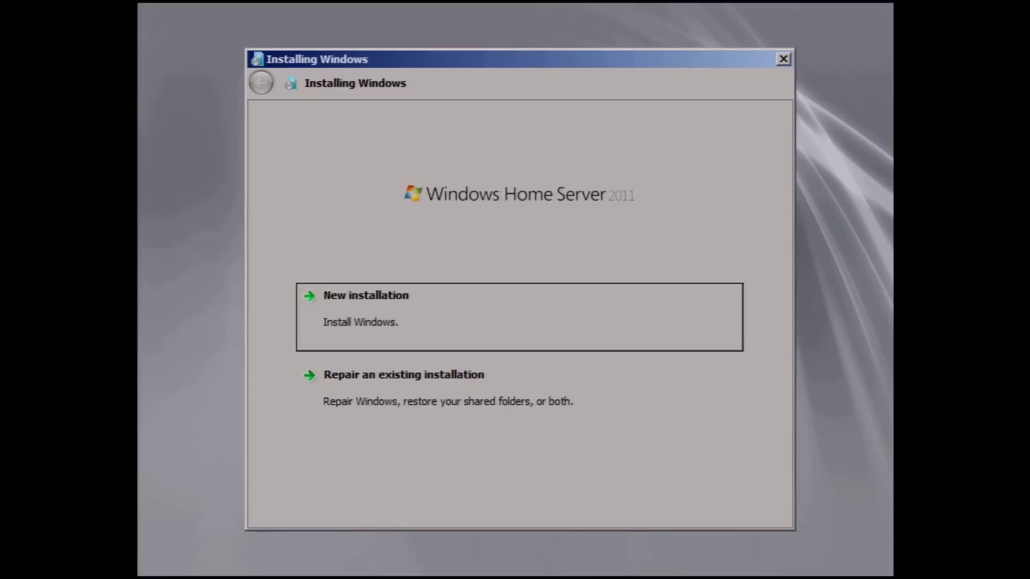
Step: Choose a new installation of Windows Home Server 2011
left_click(418, 324)
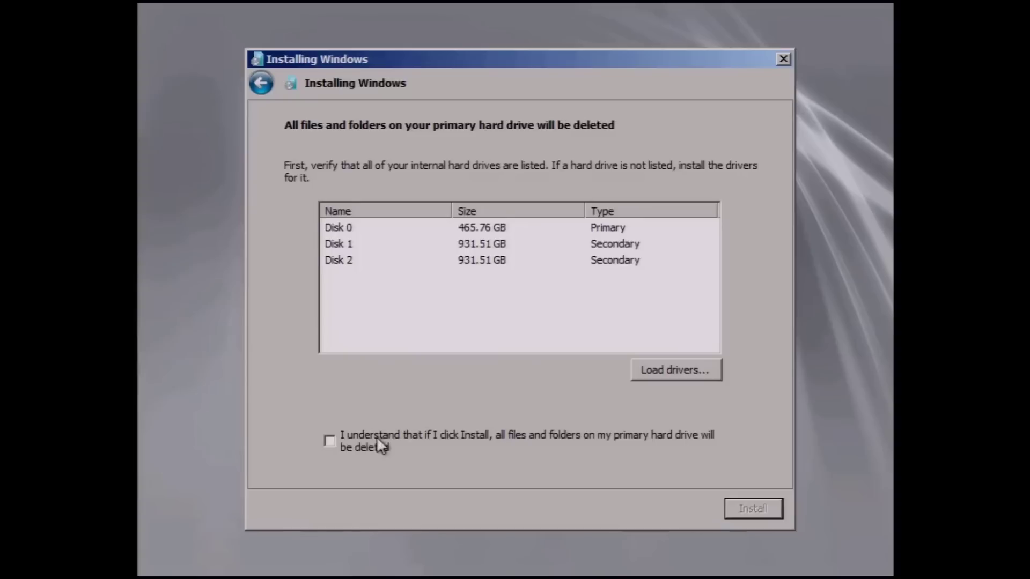
Step: Install onto Disk 0, acknowledging that the primary drive will be erased
left_click(329, 227)
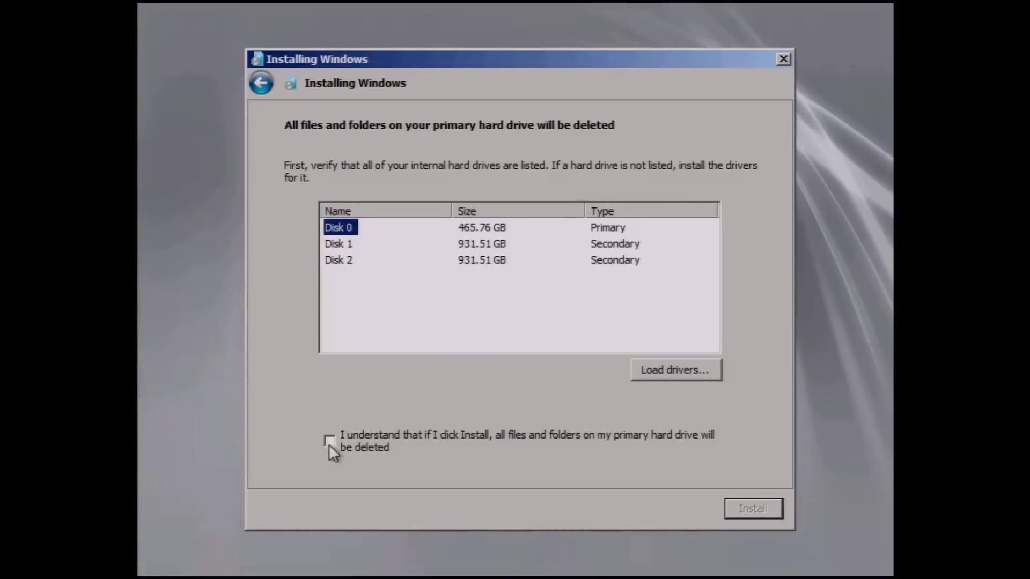
left_click(329, 441)
left_click(360, 241)
left_click(748, 508)
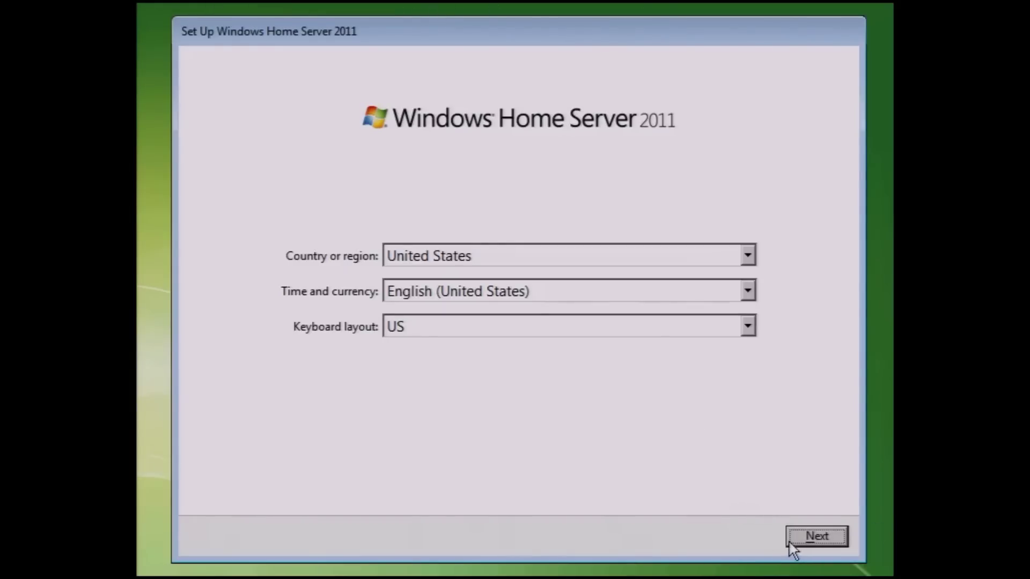
Step: Accept region, date and time, and the license terms, leaving the product key blank
left_click(826, 536)
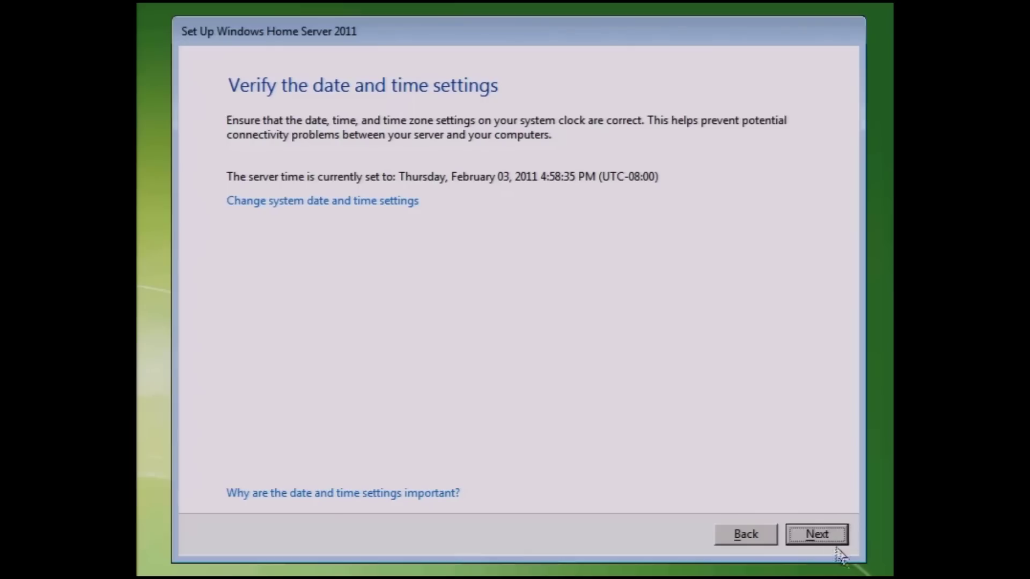
left_click(831, 535)
left_click(557, 470)
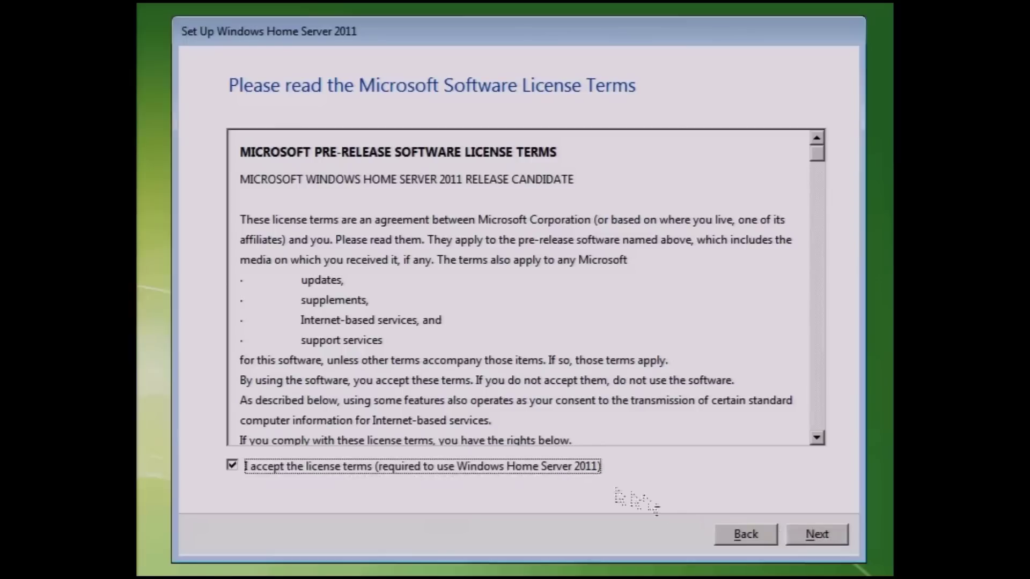
left_click(814, 535)
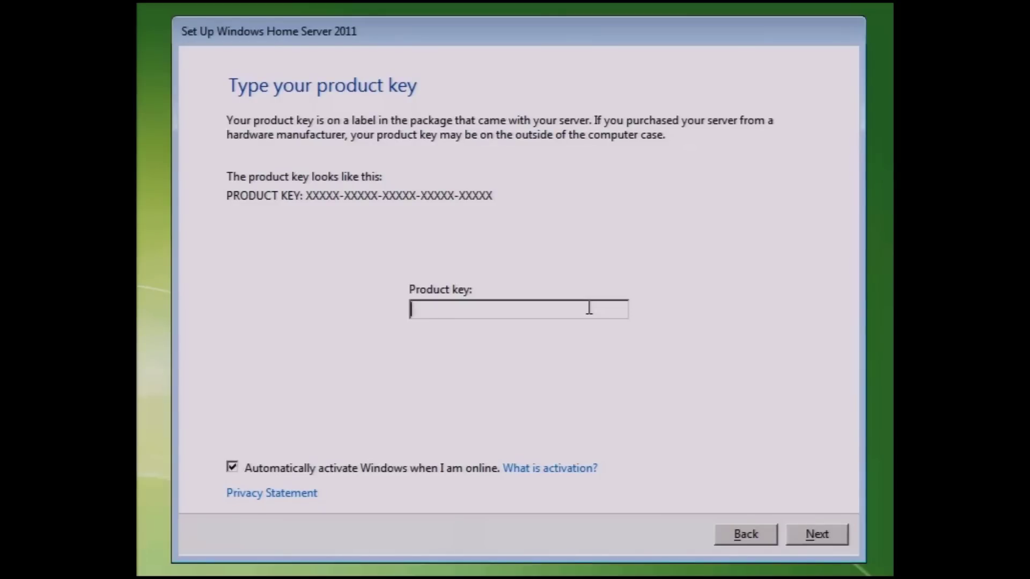
left_click(817, 534)
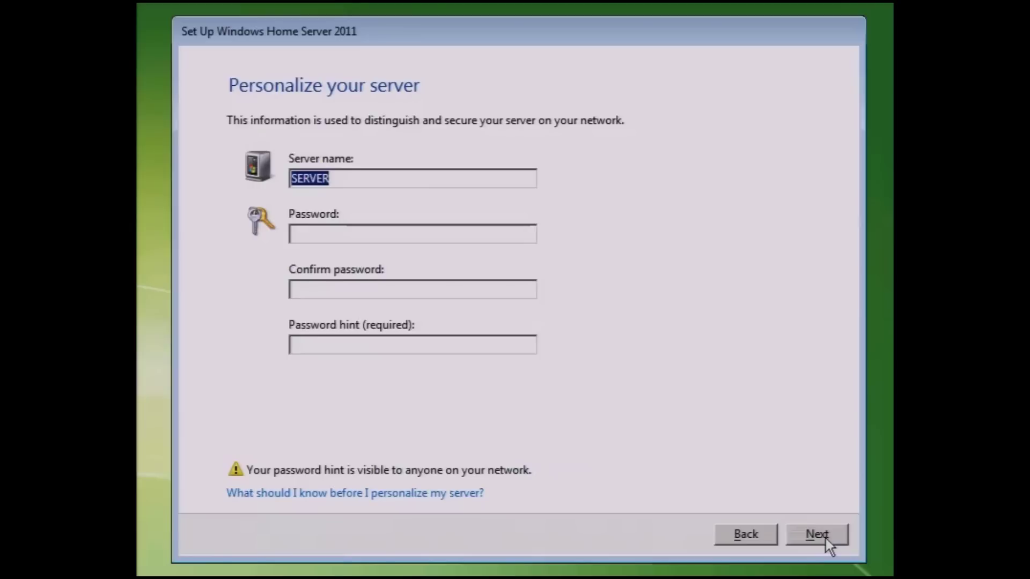
Step: Name the server VAILSERVER, enter and confirm the password, and add a password hint
key("Home")
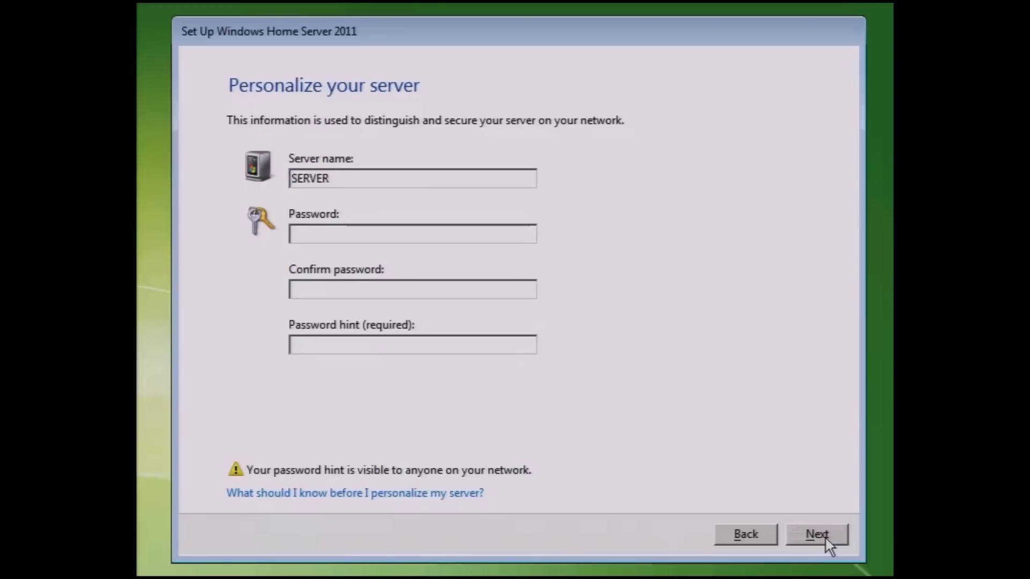
type("VAIL")
key("Tab")
type("pass")
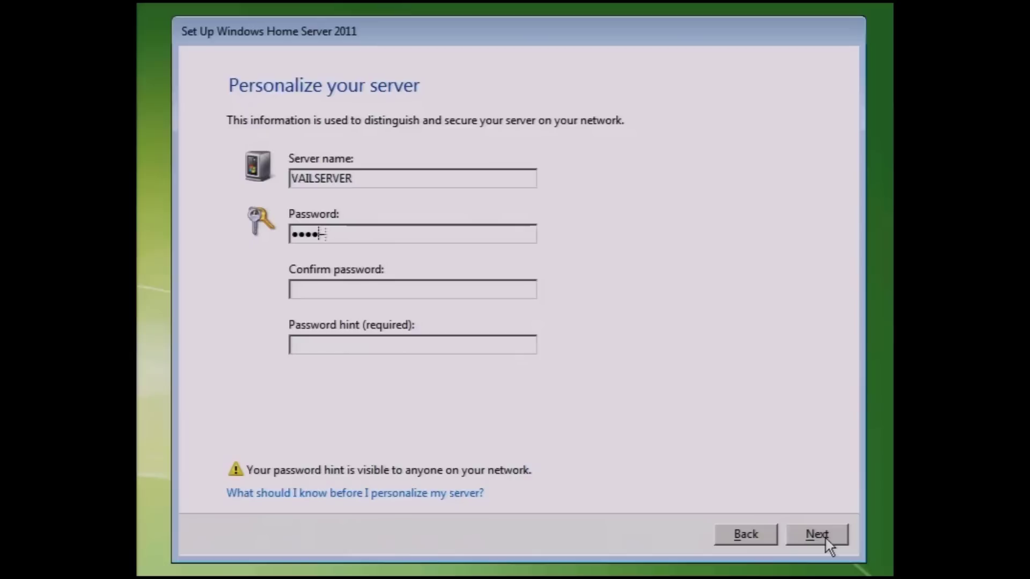
type("word1234")
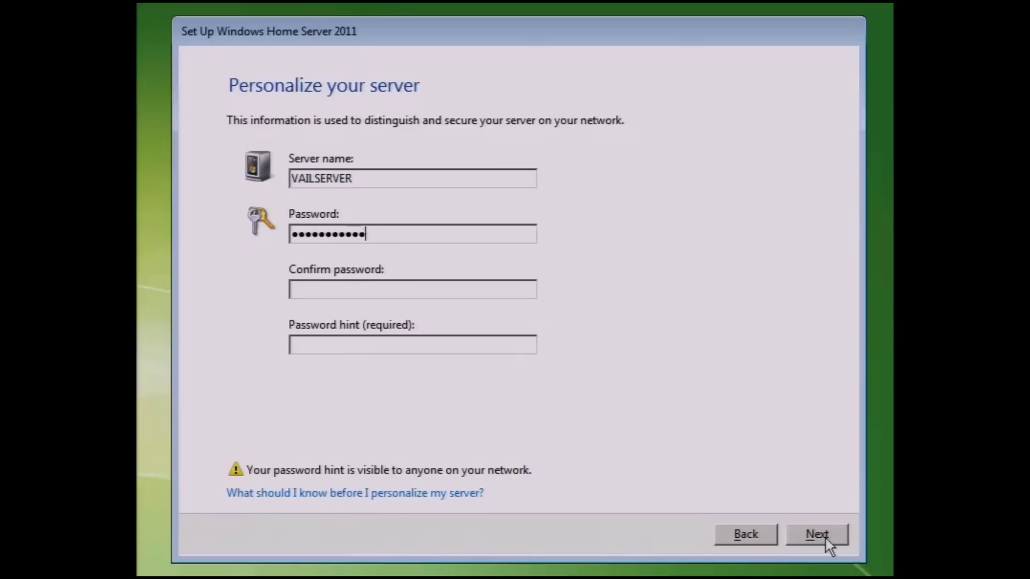
key("Tab")
type("pass")
key("BackSpace")
key("BackSpace")
key("BackSpace")
key("BackSpace")
type("password123!")
key("Tab")
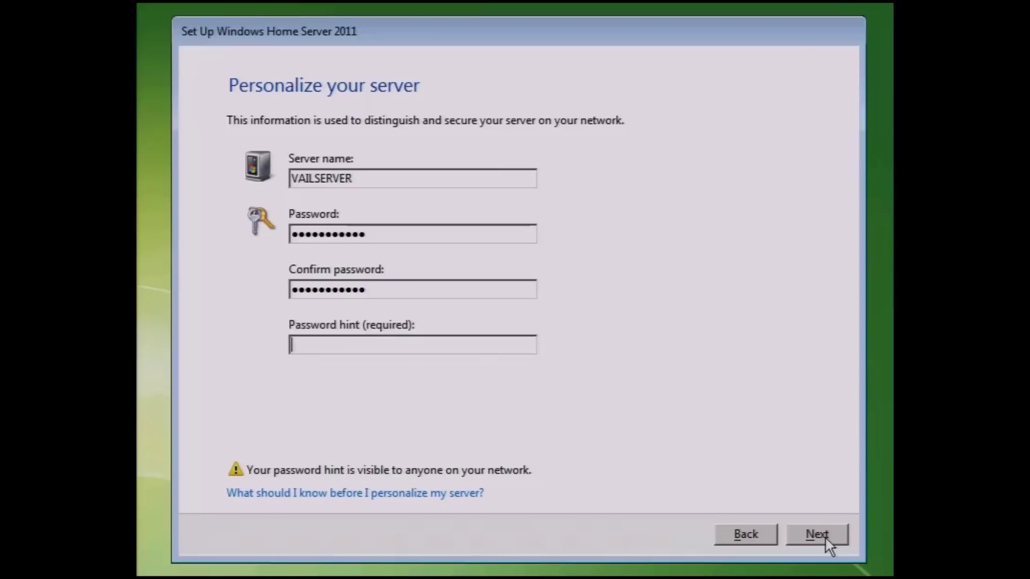
type("Vegas")
left_click(823, 536)
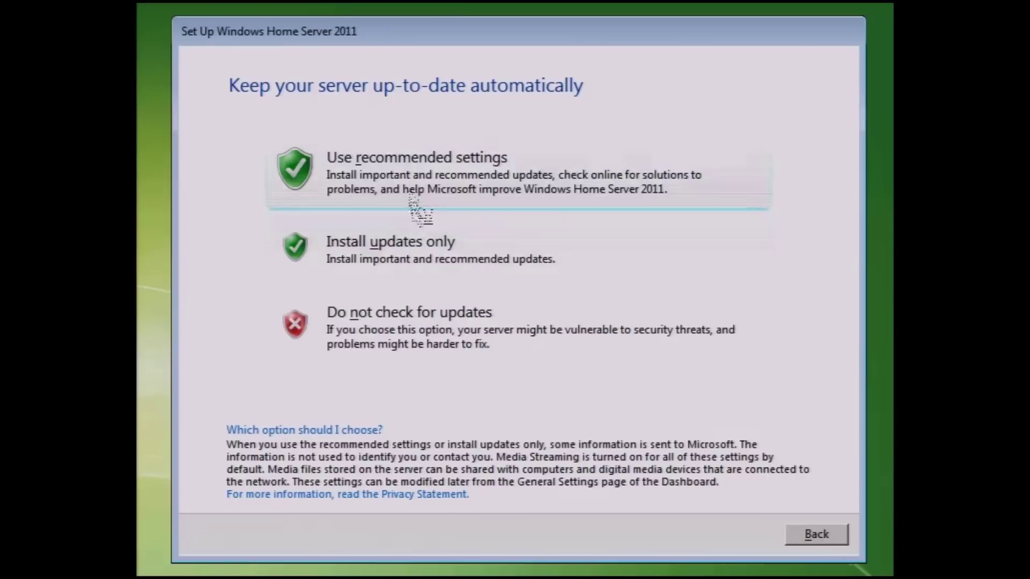
Step: Apply the recommended automatic-update settings
left_click(407, 175)
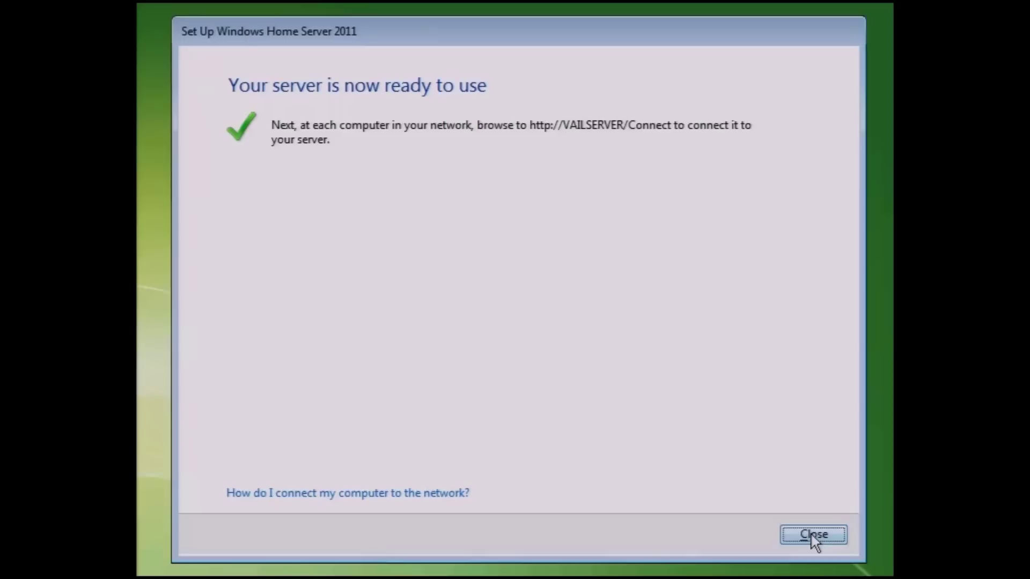
Step: Close setup and run winver to confirm version 6.1 build 7601, expiring 8/1/2011
left_click(814, 534)
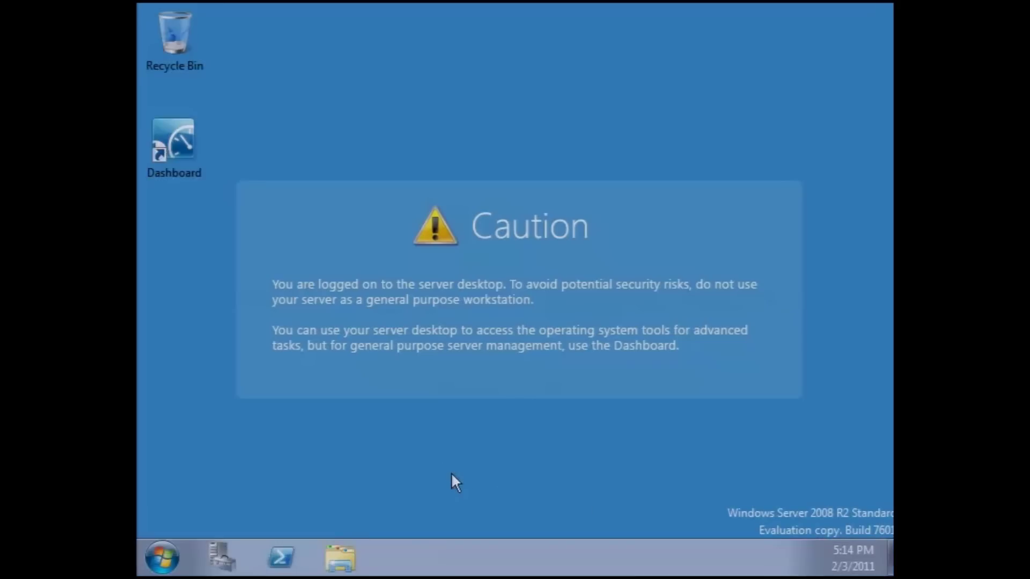
left_click(161, 558)
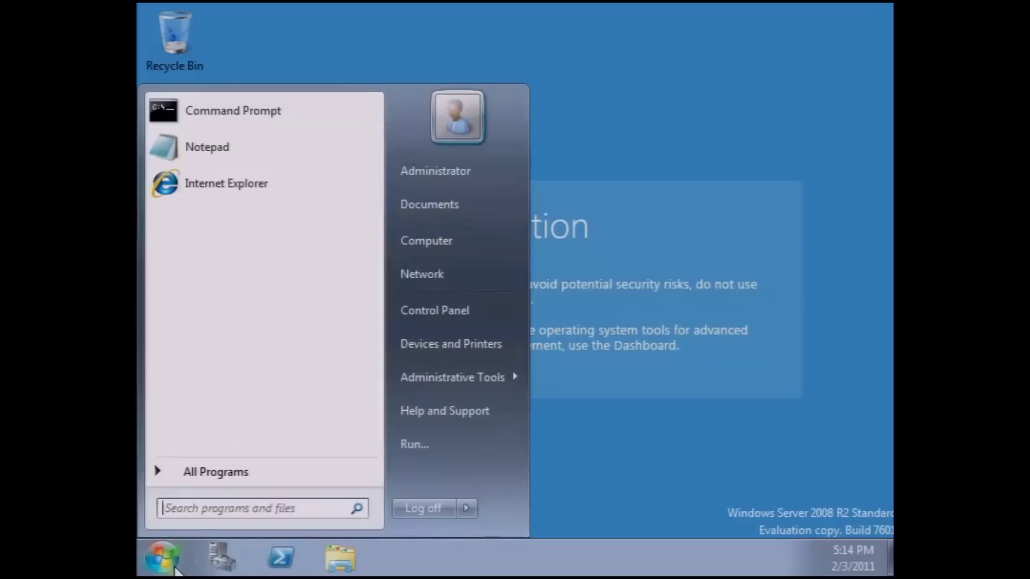
left_click(194, 511)
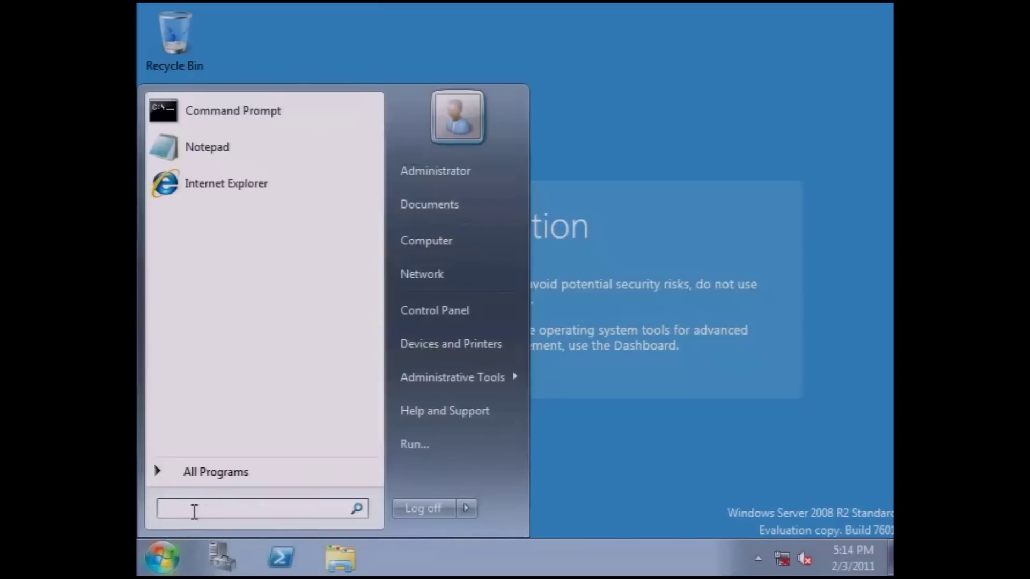
type("winver")
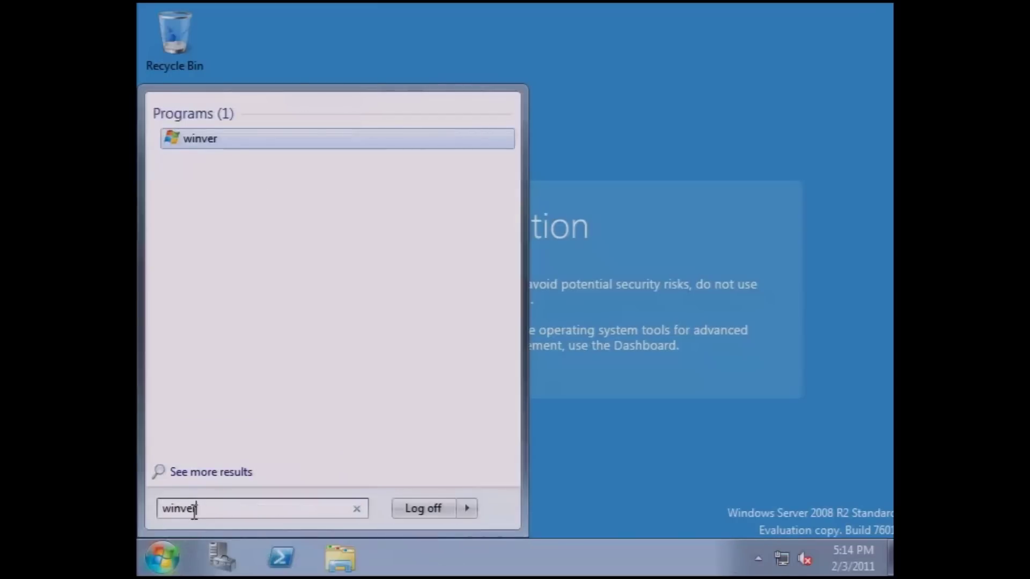
key("Return")
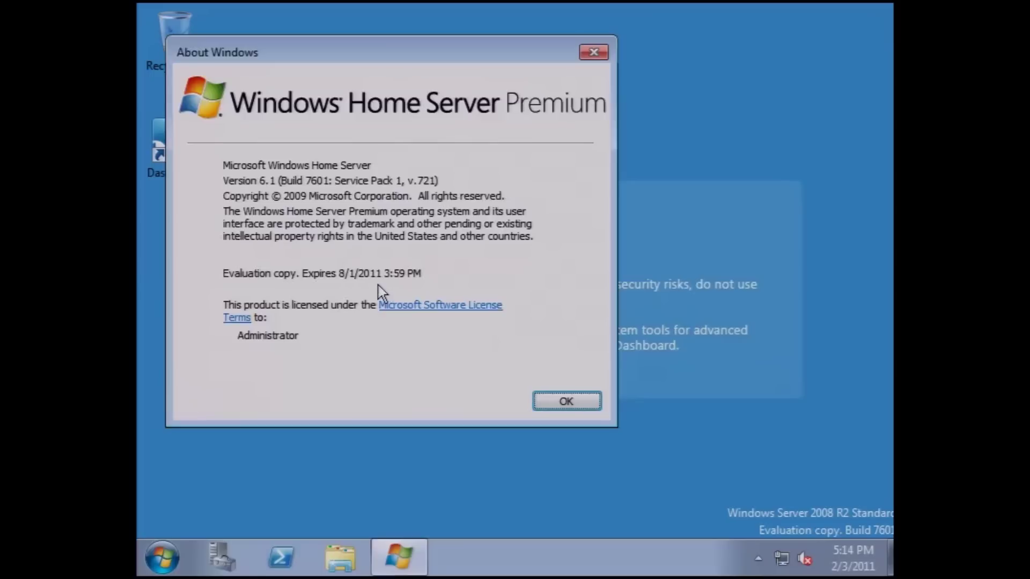
left_click(589, 410)
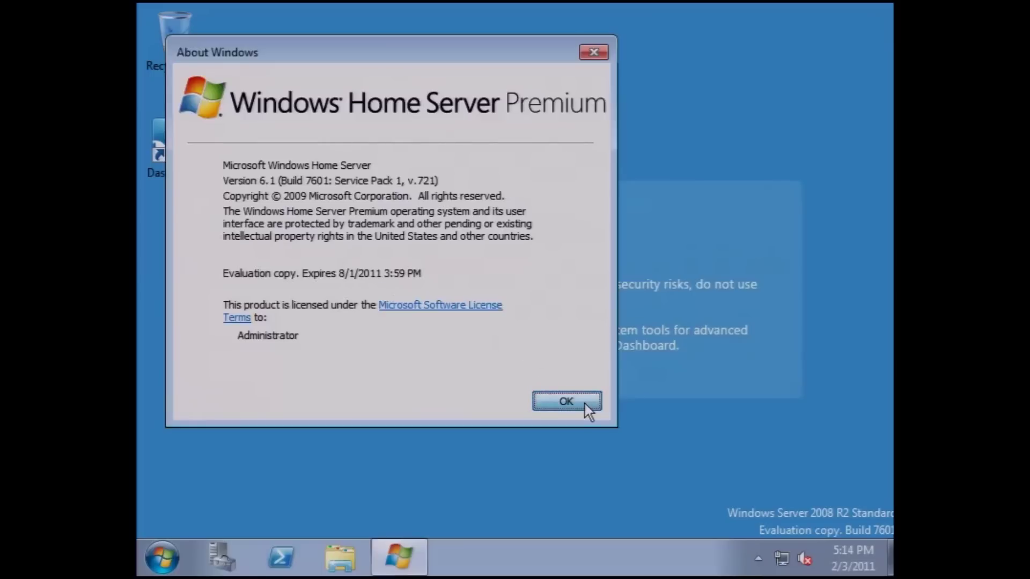